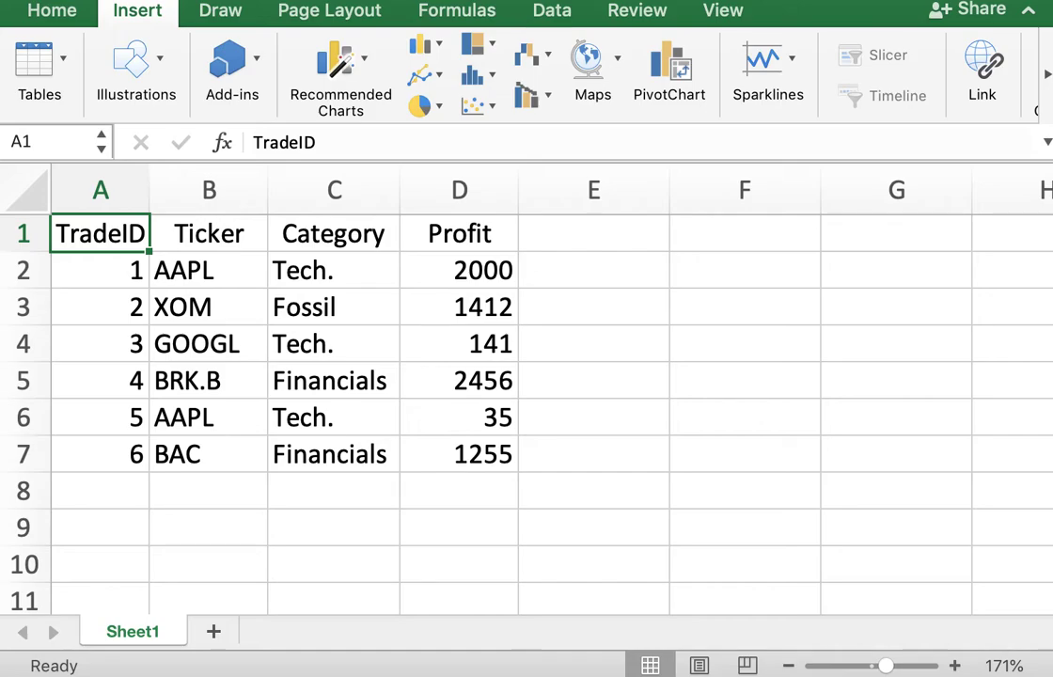
Create a PivotTable from the trade data in Sheet1 range A1:D7 on a new worksheet.
left_click(222, 270)
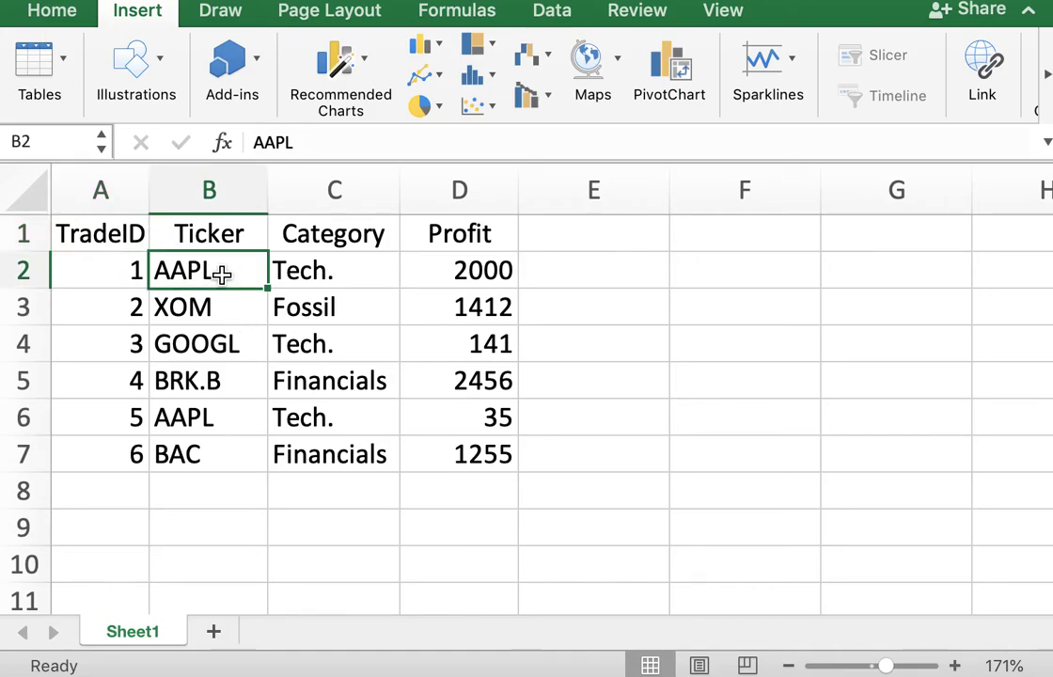
left_click(208, 427)
left_click(490, 270)
left_click(484, 420)
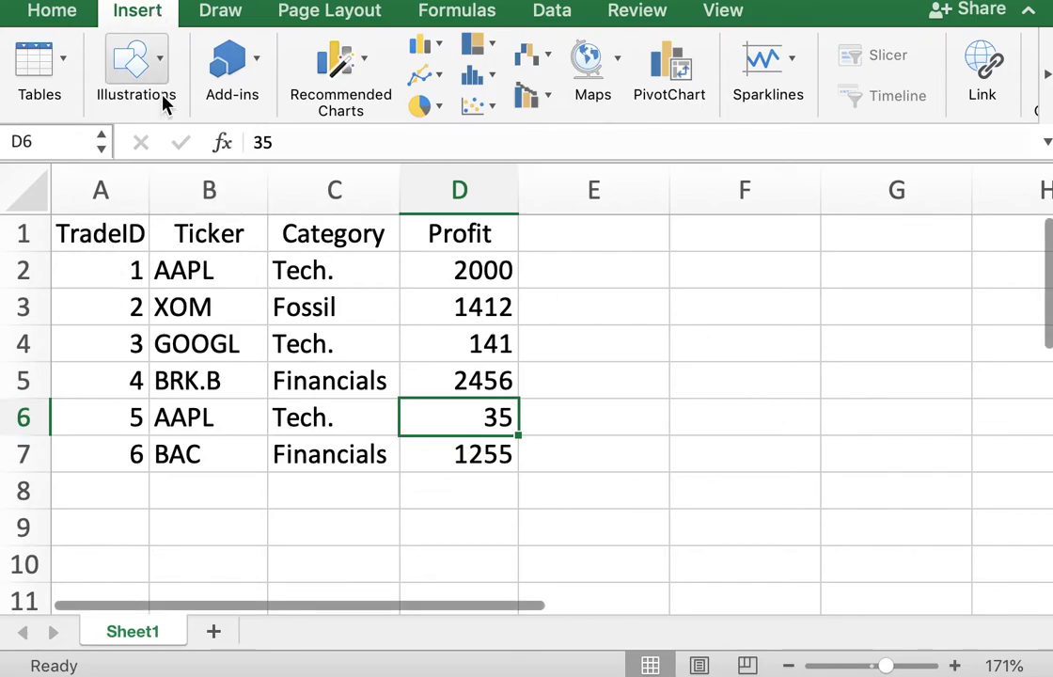
left_click(52, 56)
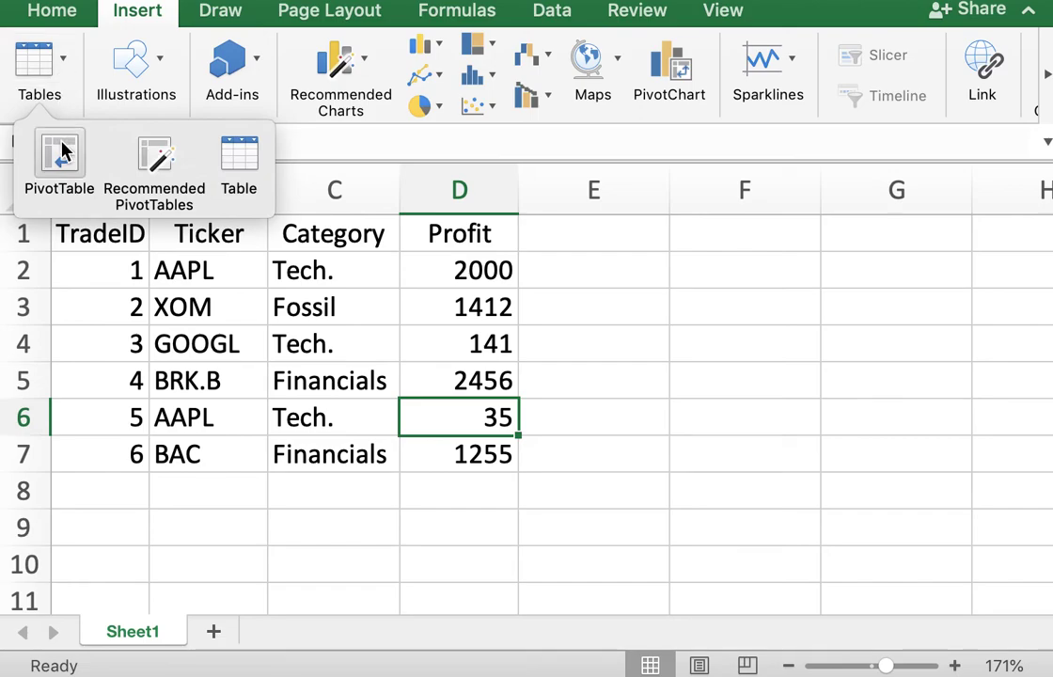
left_click(62, 150)
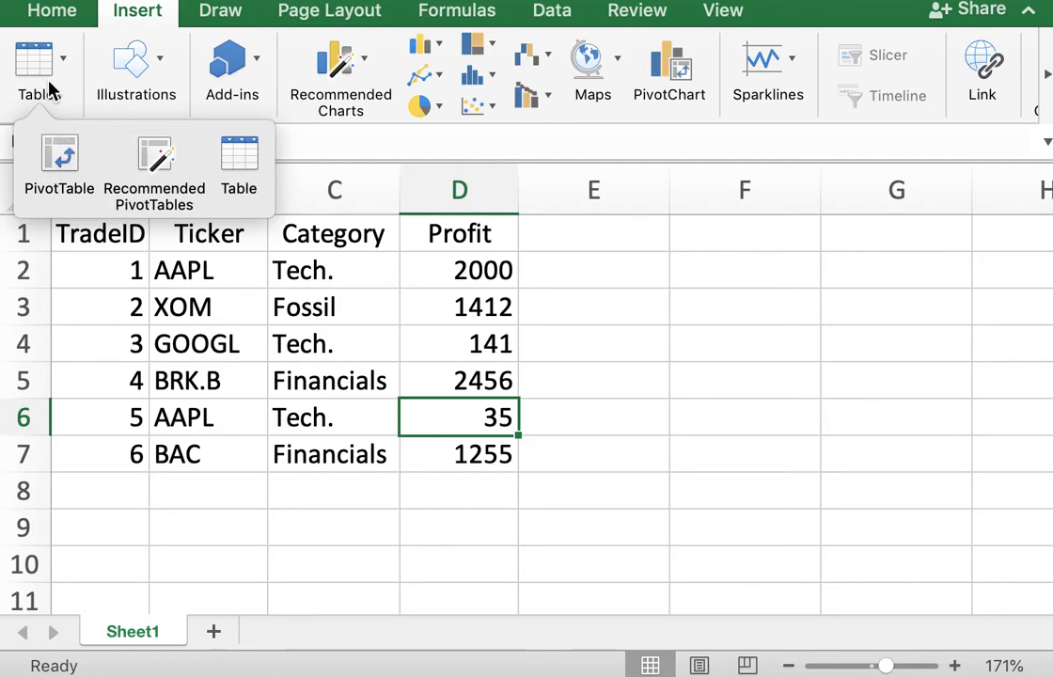
left_click(60, 150)
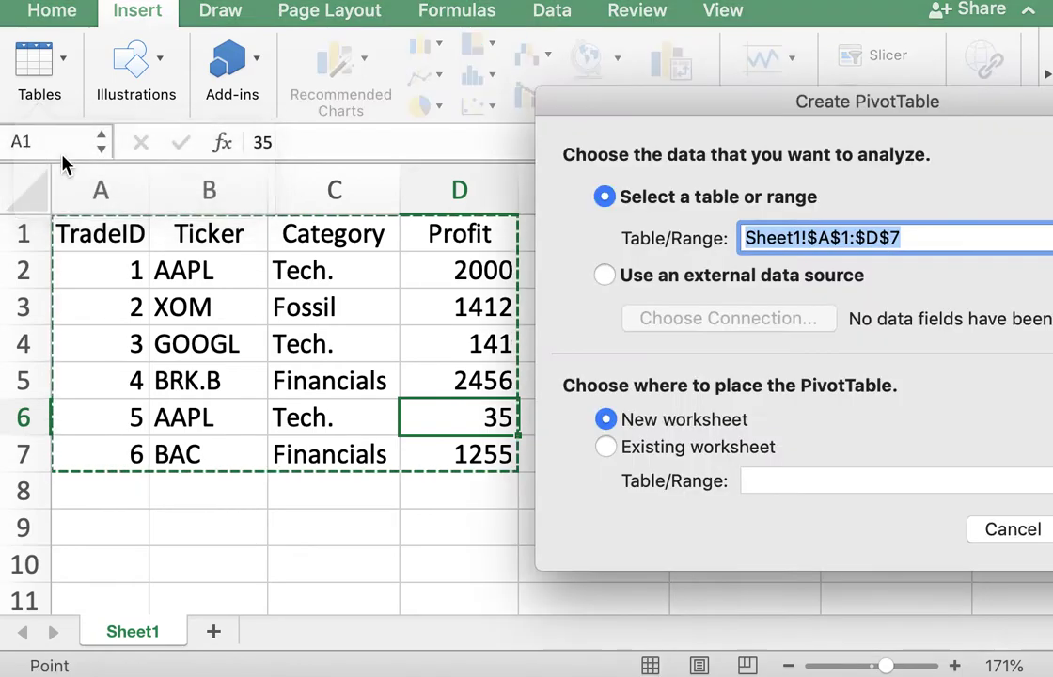
left_click_drag(772, 123, 437, 110)
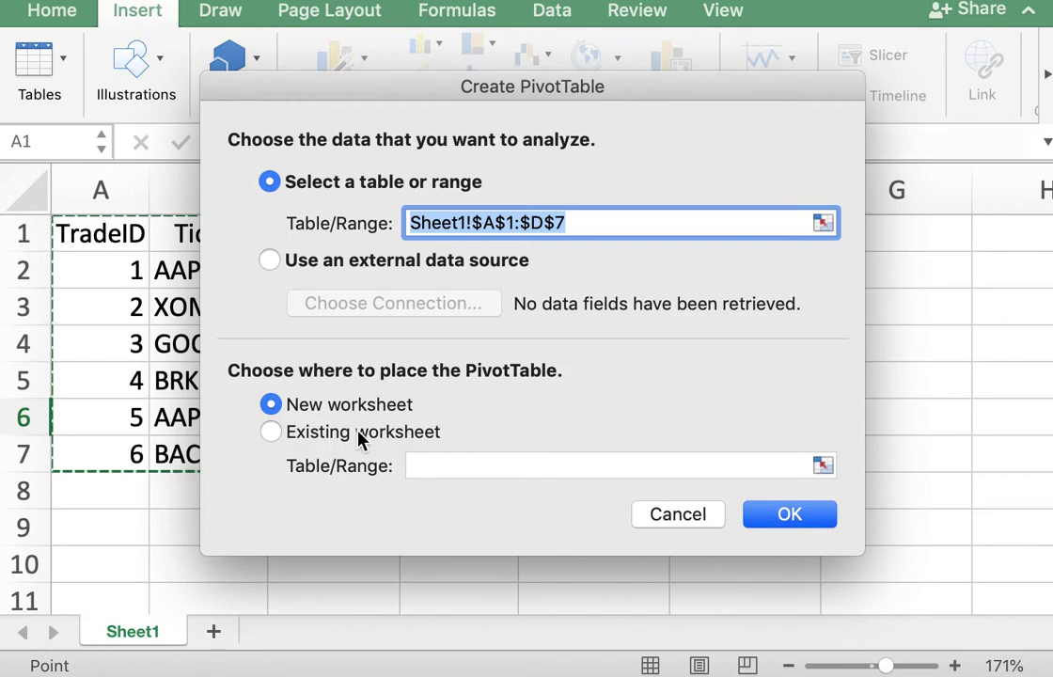
left_click(799, 532)
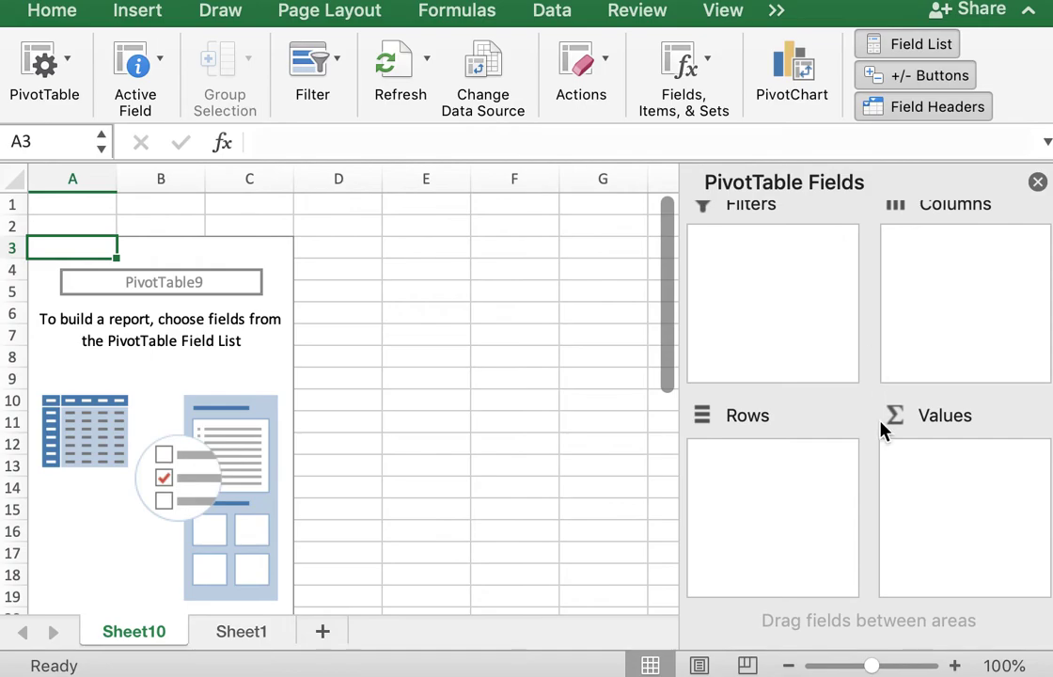
Add the Ticker field as PivotTable rows and the Profit field as summed values, leaving Category out of the values.
scroll(888, 418, "up", 5)
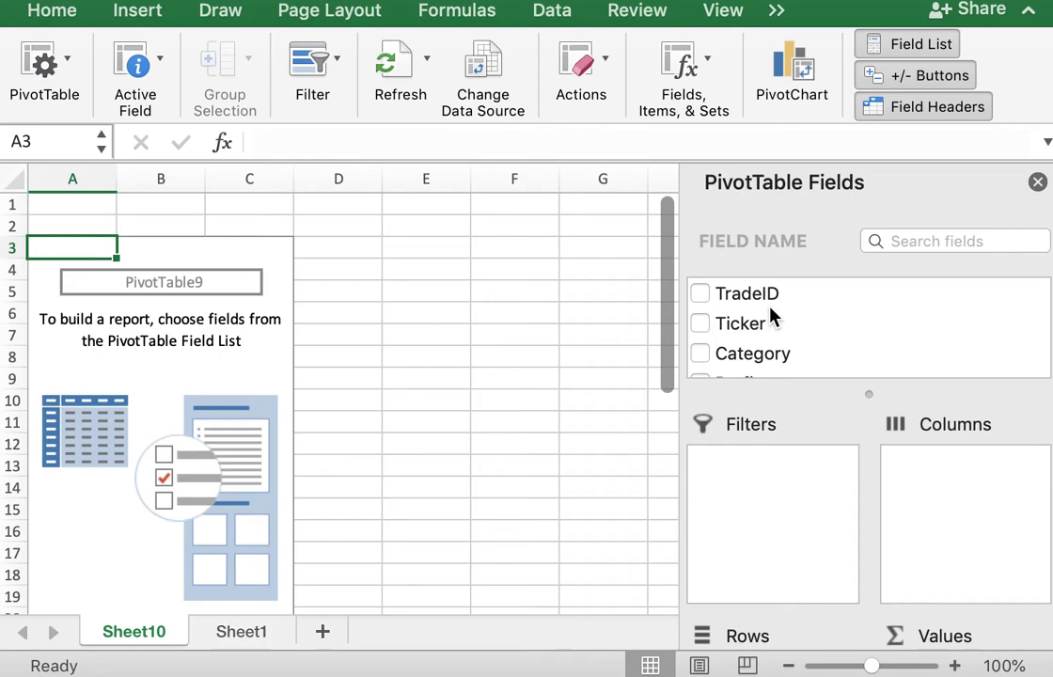
scroll(771, 314, "down", 2)
left_click(729, 310)
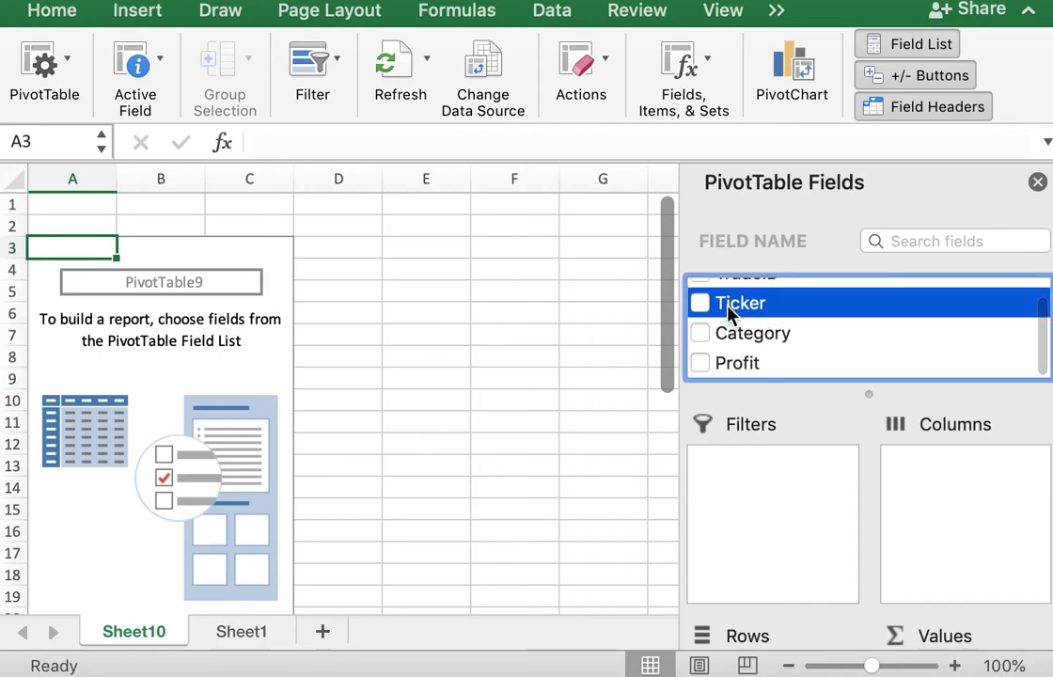
left_click(699, 303)
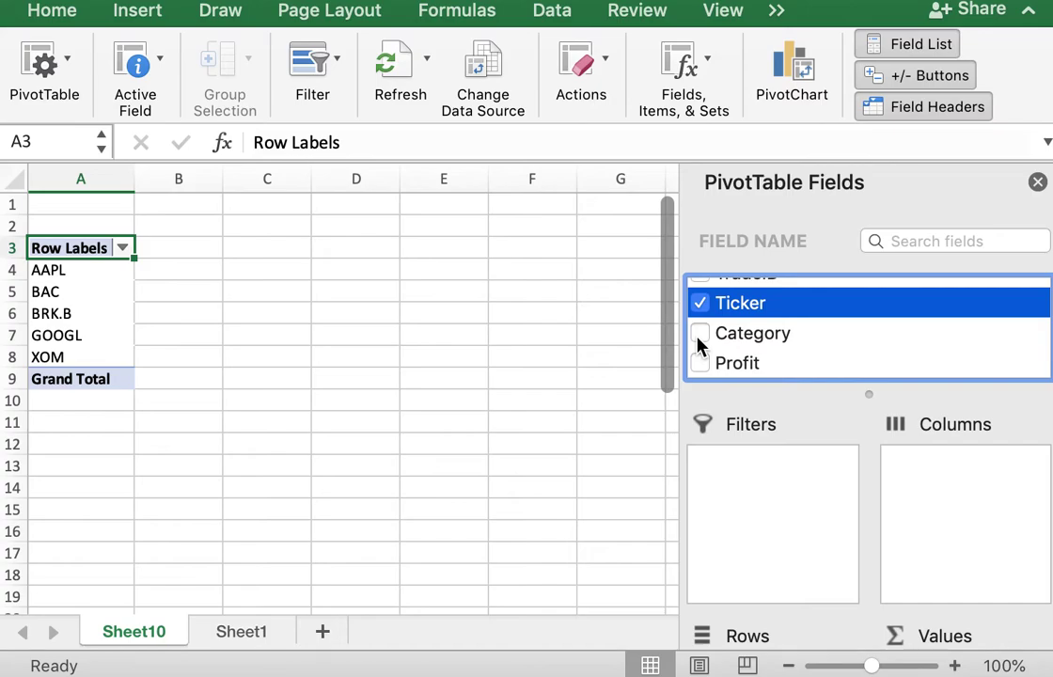
left_click(699, 334)
left_click(701, 367)
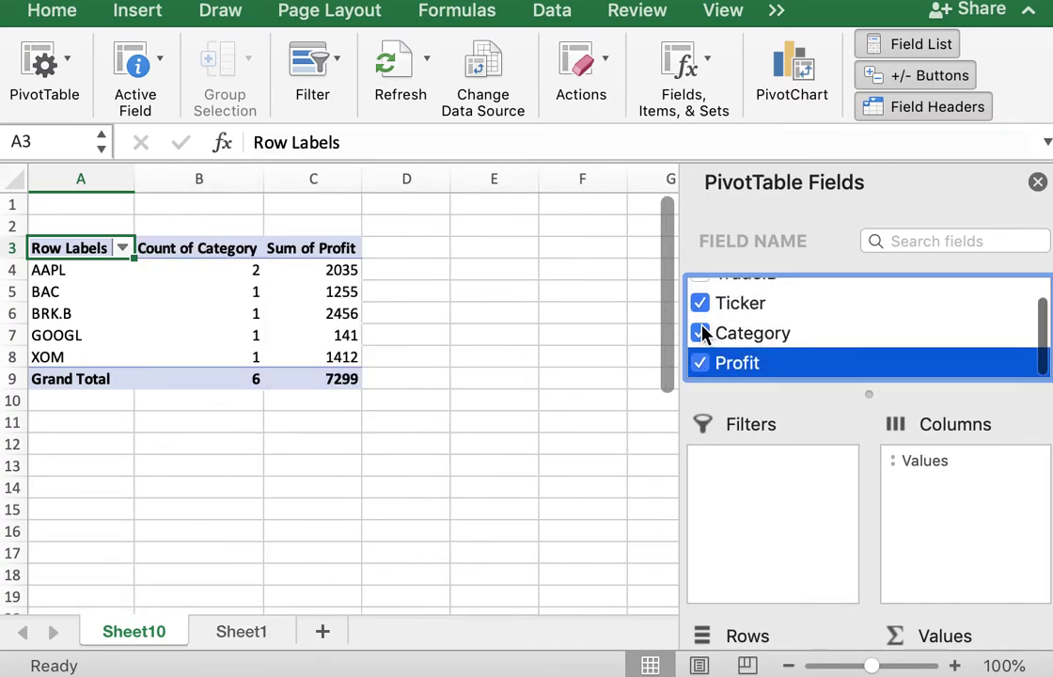
left_click(699, 333)
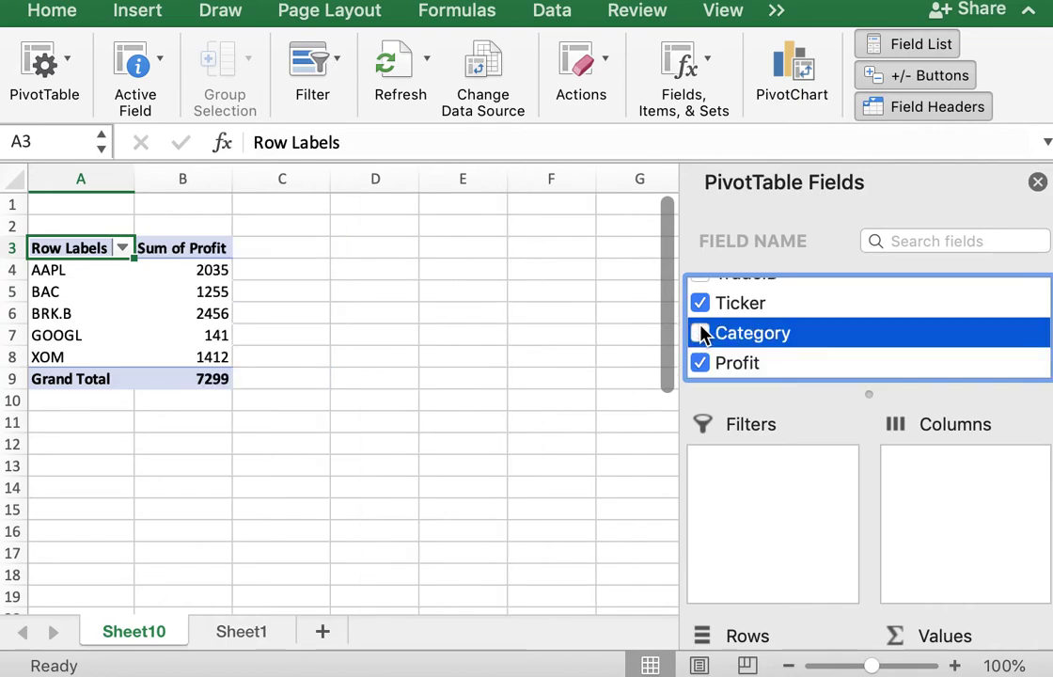
Add the Category field to the PivotTable as a report filter.
left_click_drag(747, 336, 737, 498)
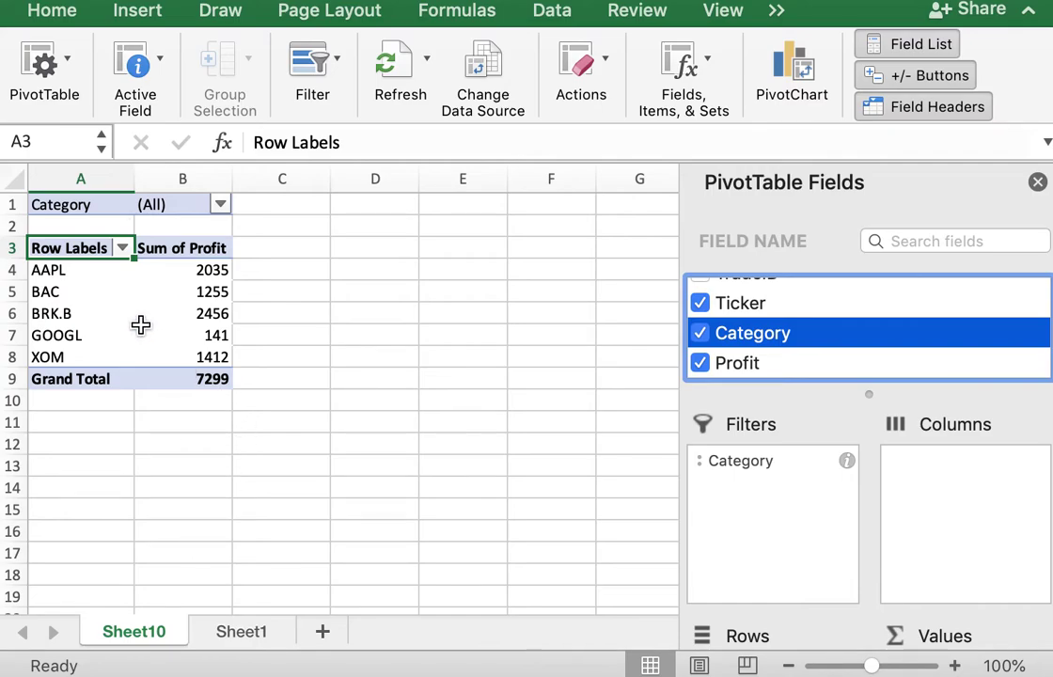
left_click(70, 272)
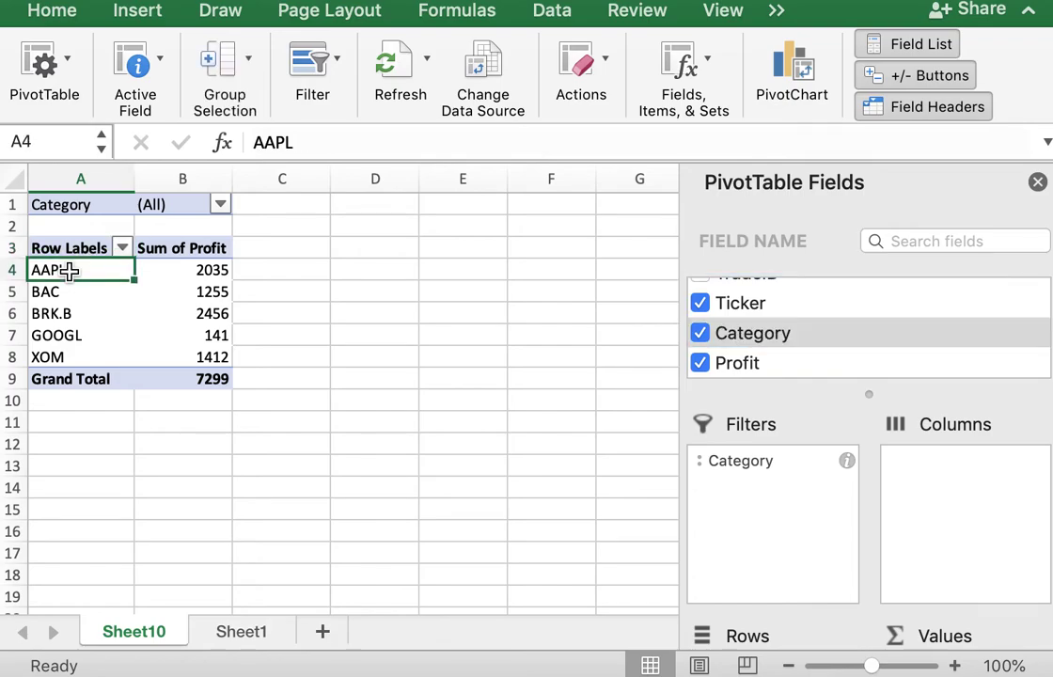
left_click(212, 274)
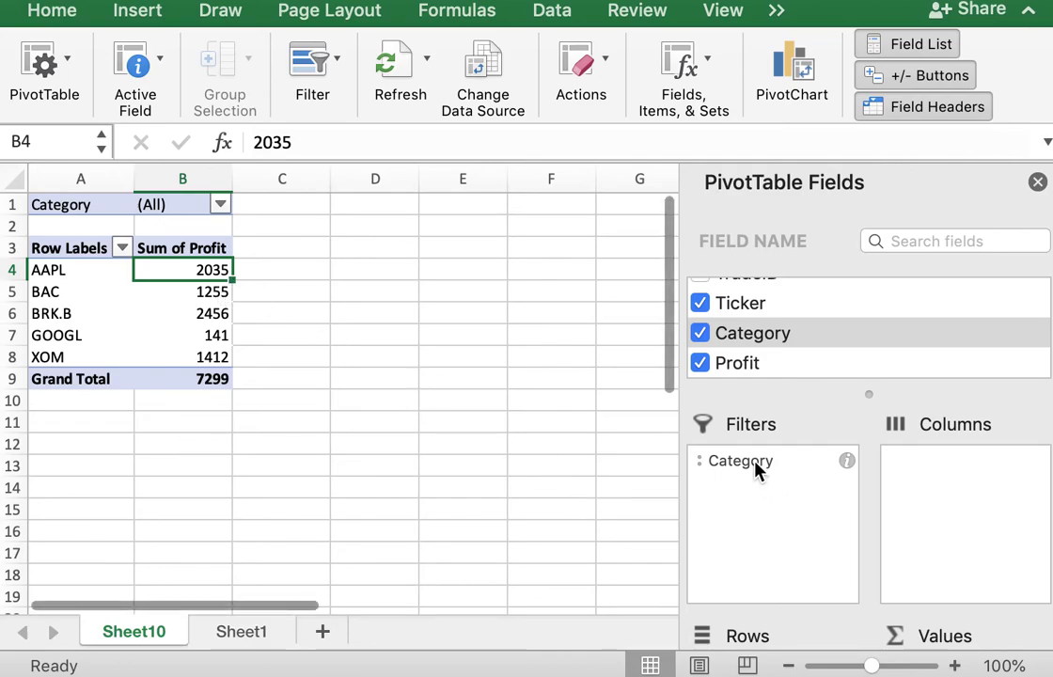
Filter the PivotTable by Category to include only Financials.
left_click(218, 205)
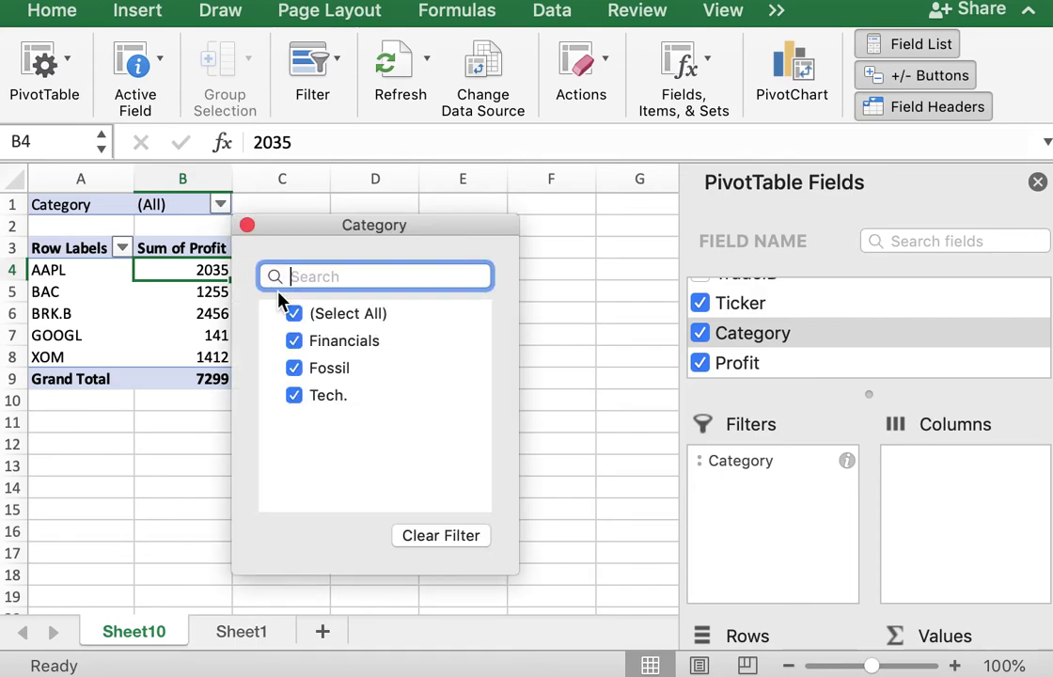
left_click(294, 313)
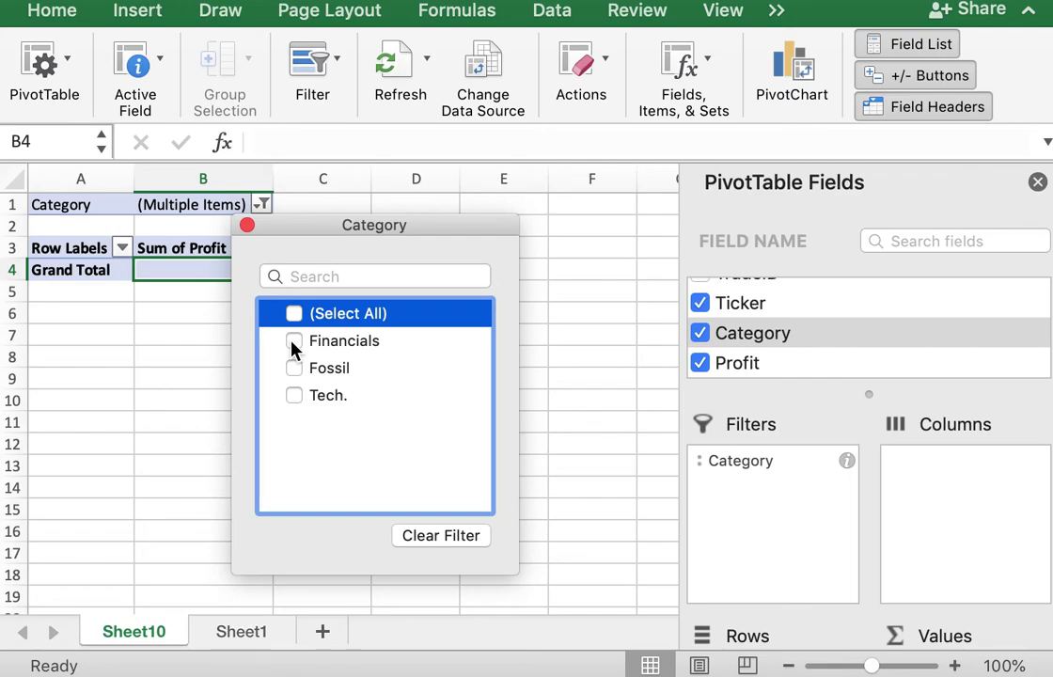
left_click(294, 342)
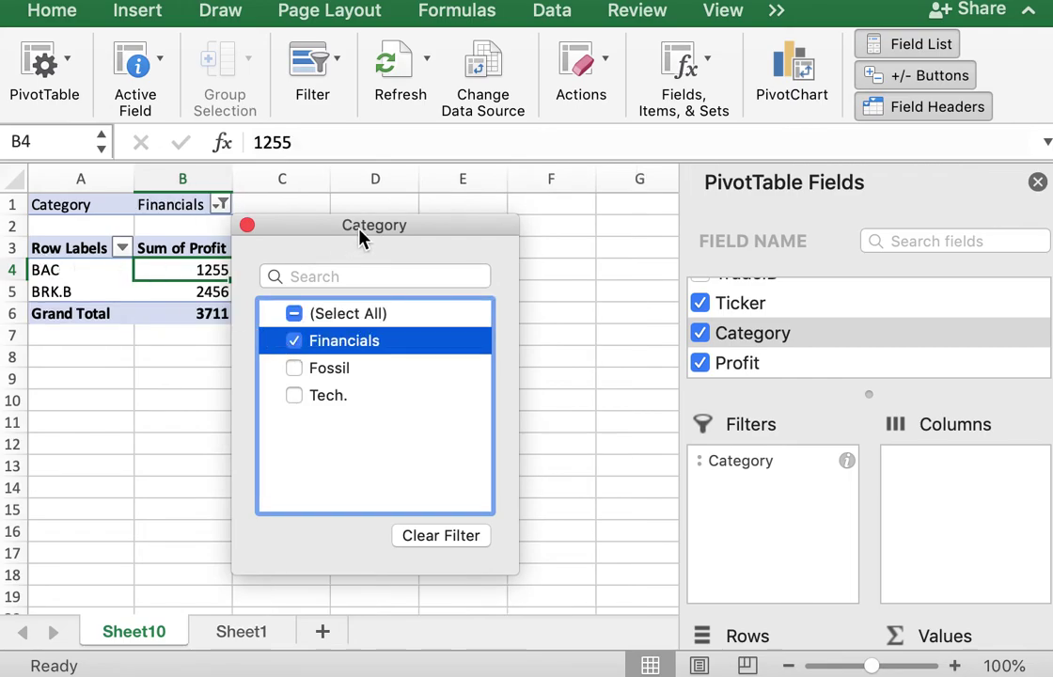
left_click_drag(360, 237, 449, 228)
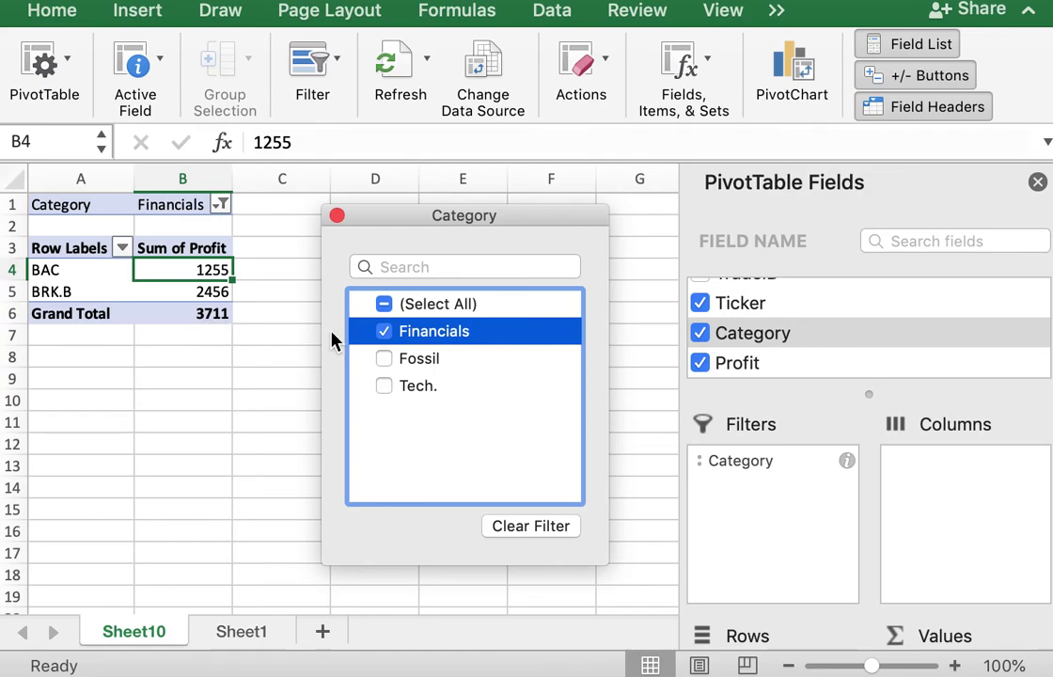
Include Tech. and Fossil in the Category filter again and close the filter settings.
left_click(384, 386)
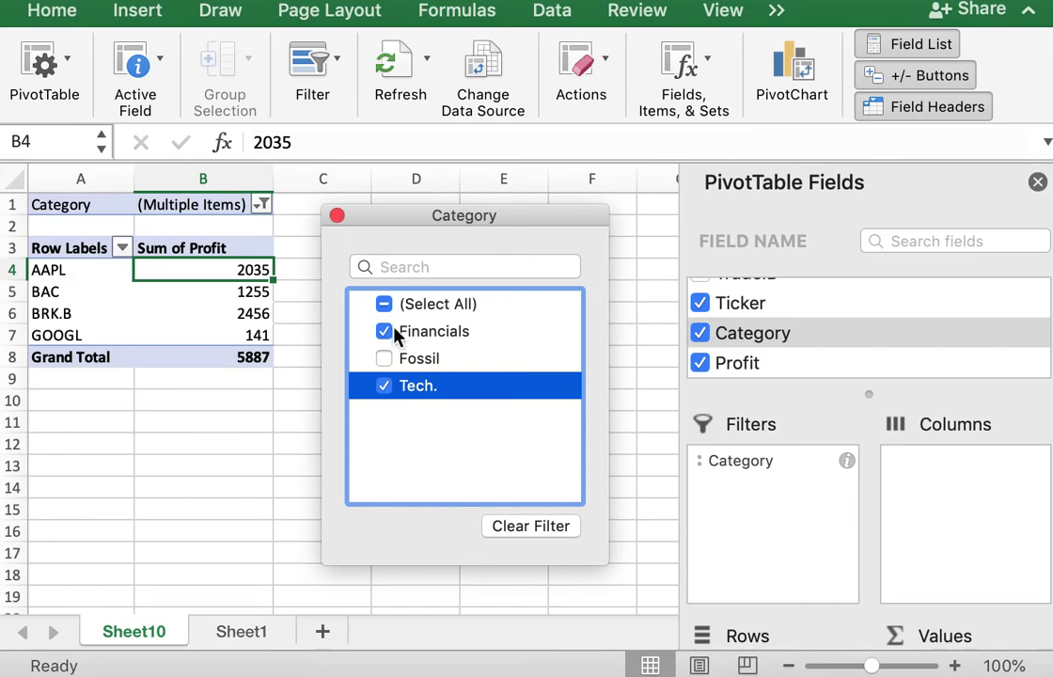
left_click(382, 360)
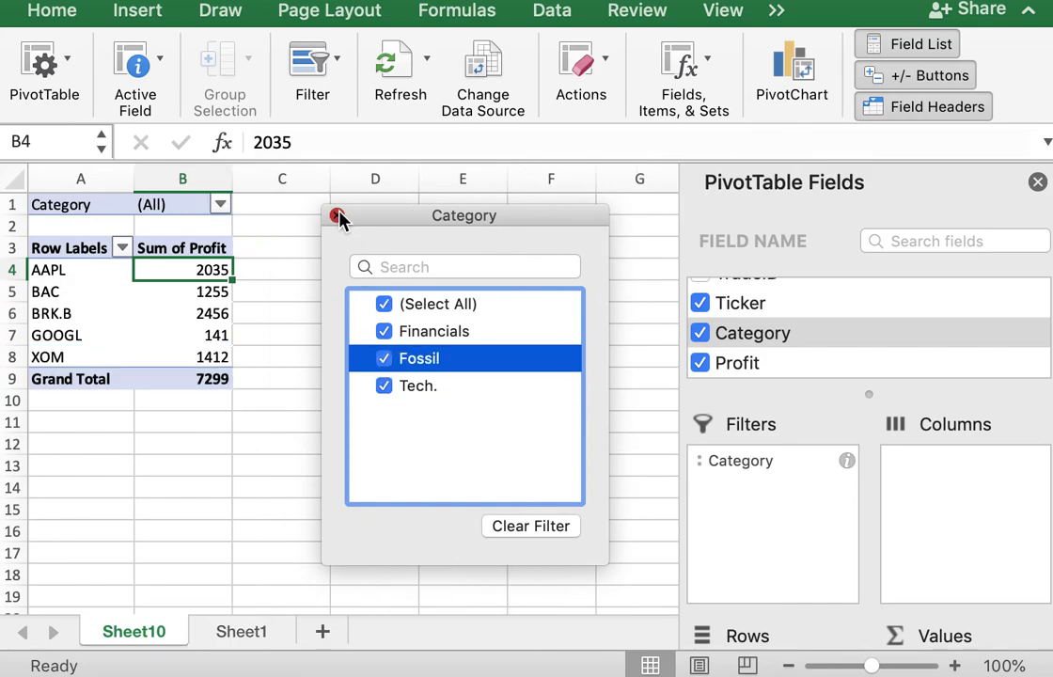
left_click(337, 215)
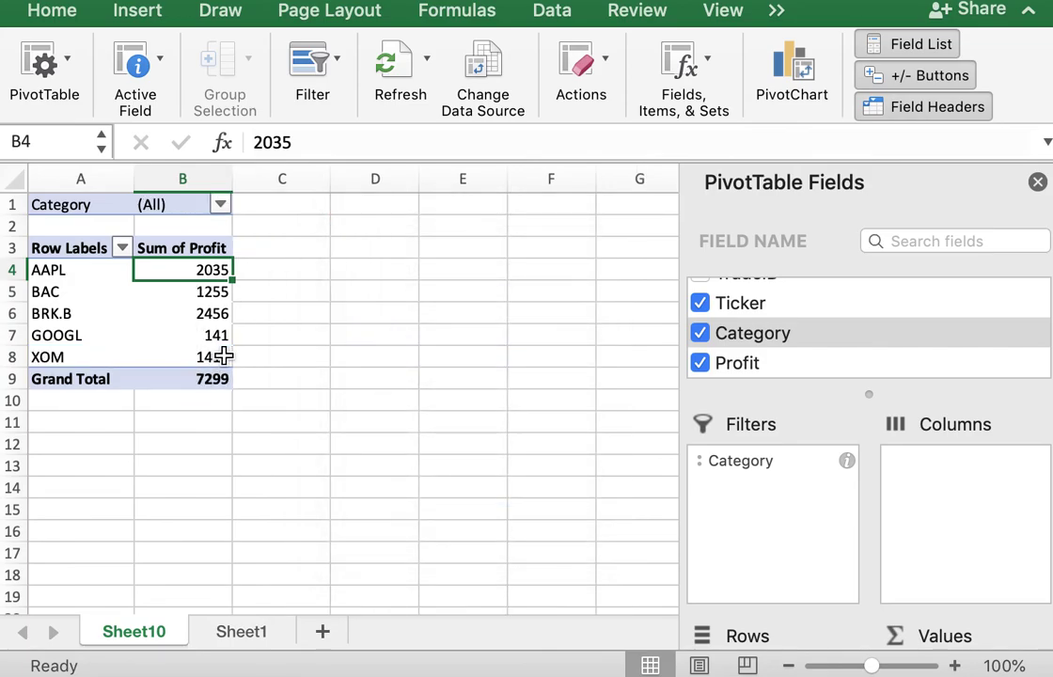
Sort the PivotTable's tickers by Sum of Profit from largest to smallest.
left_click(211, 315)
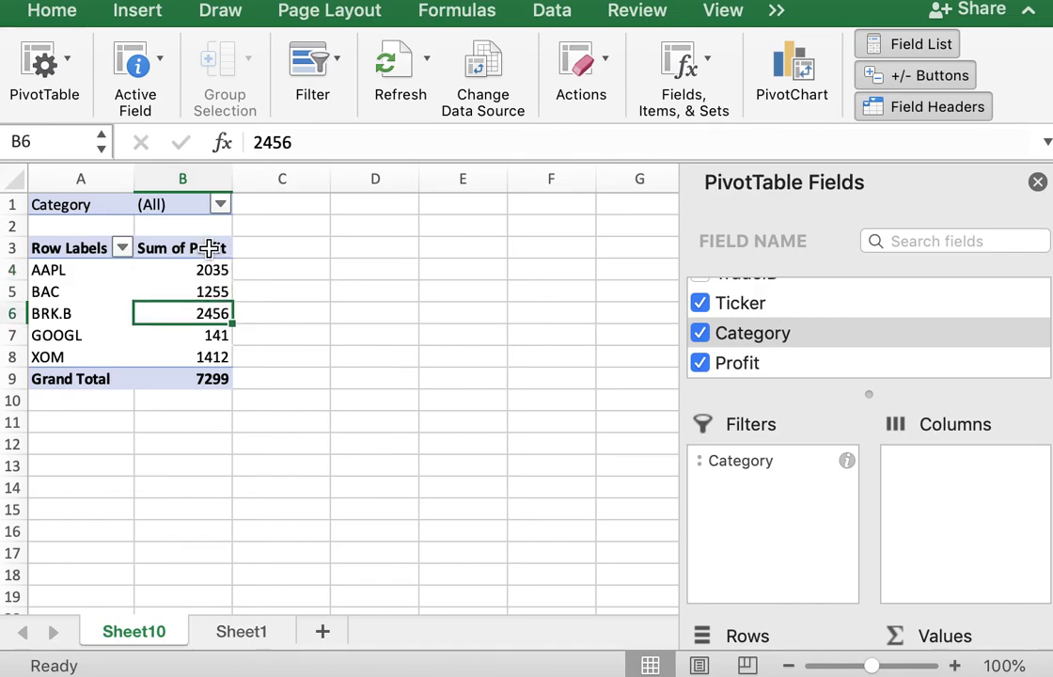
left_click(205, 270)
right_click(205, 271)
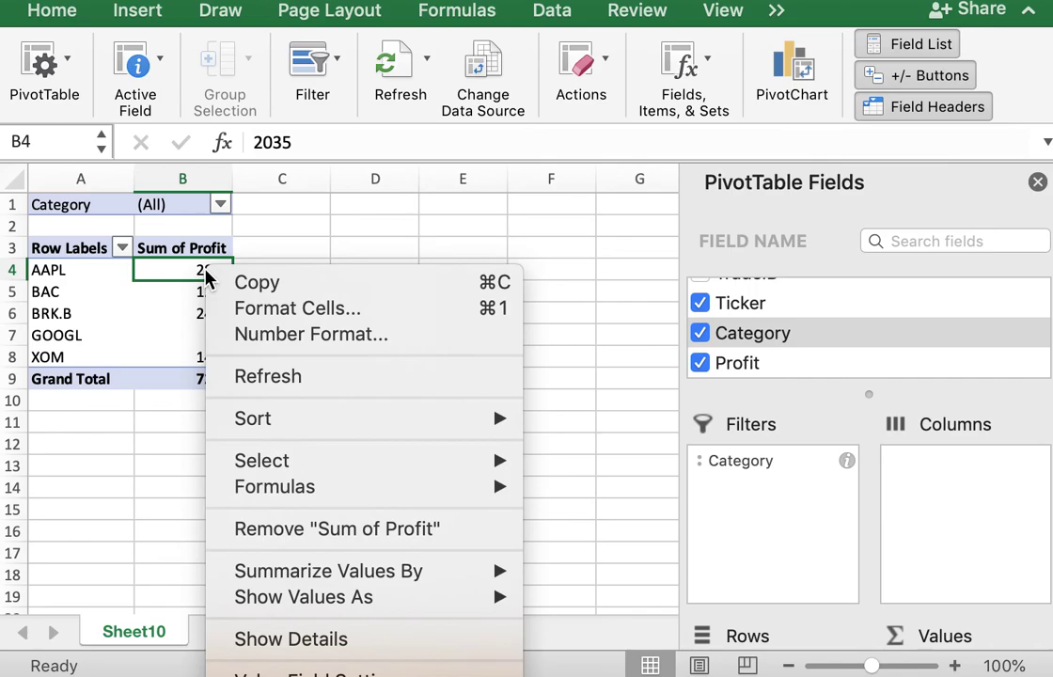
mouse_move(304, 425)
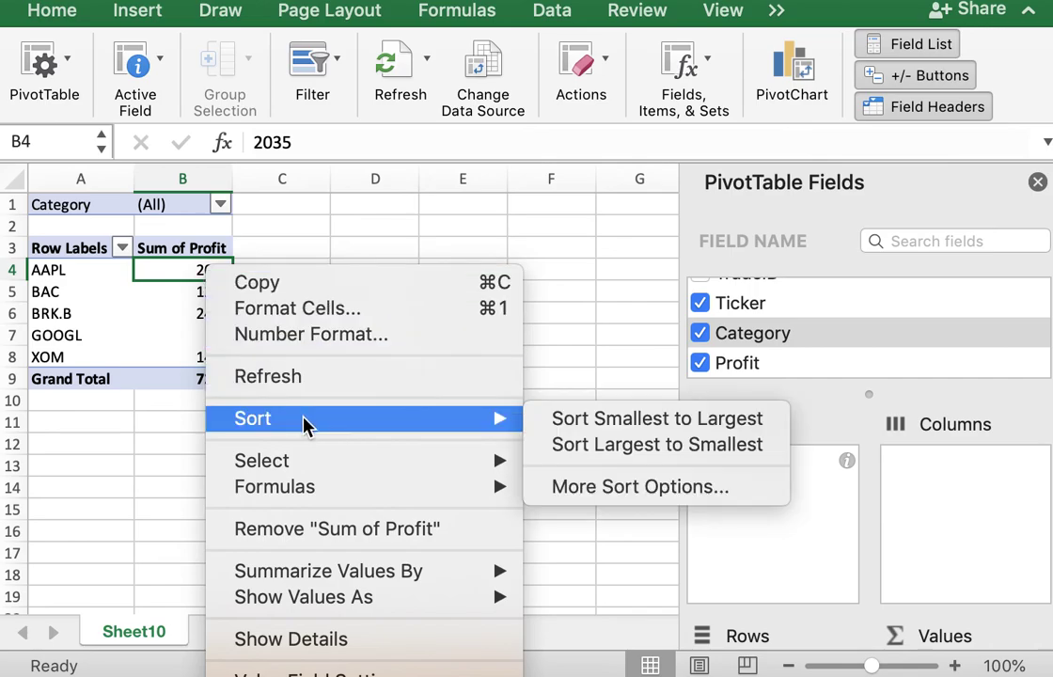
left_click(571, 449)
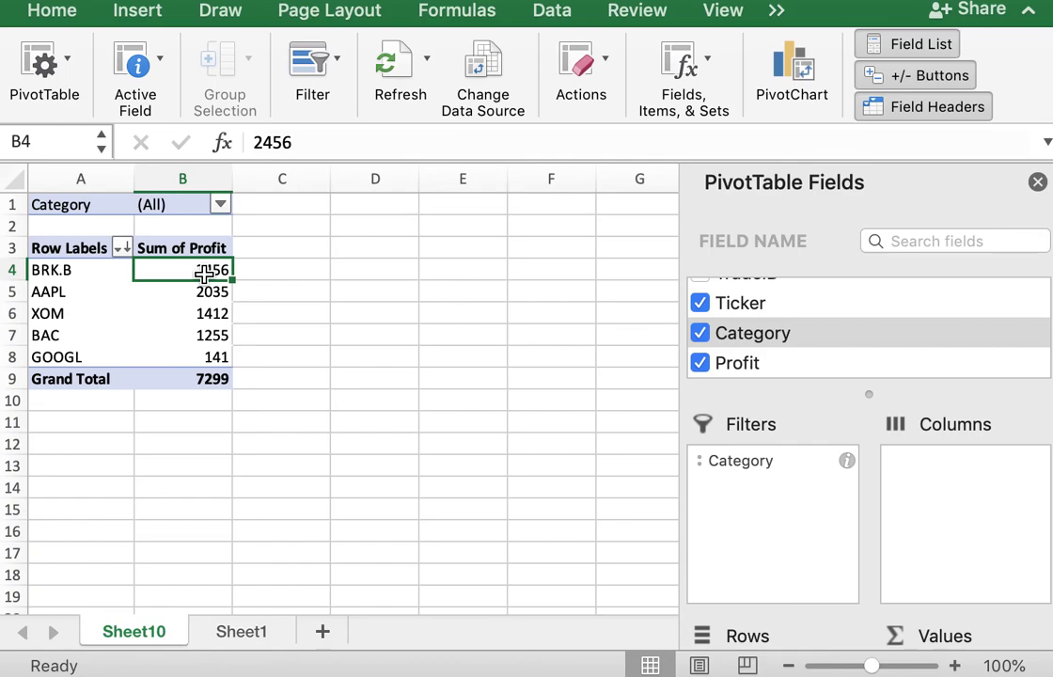
left_click(77, 272)
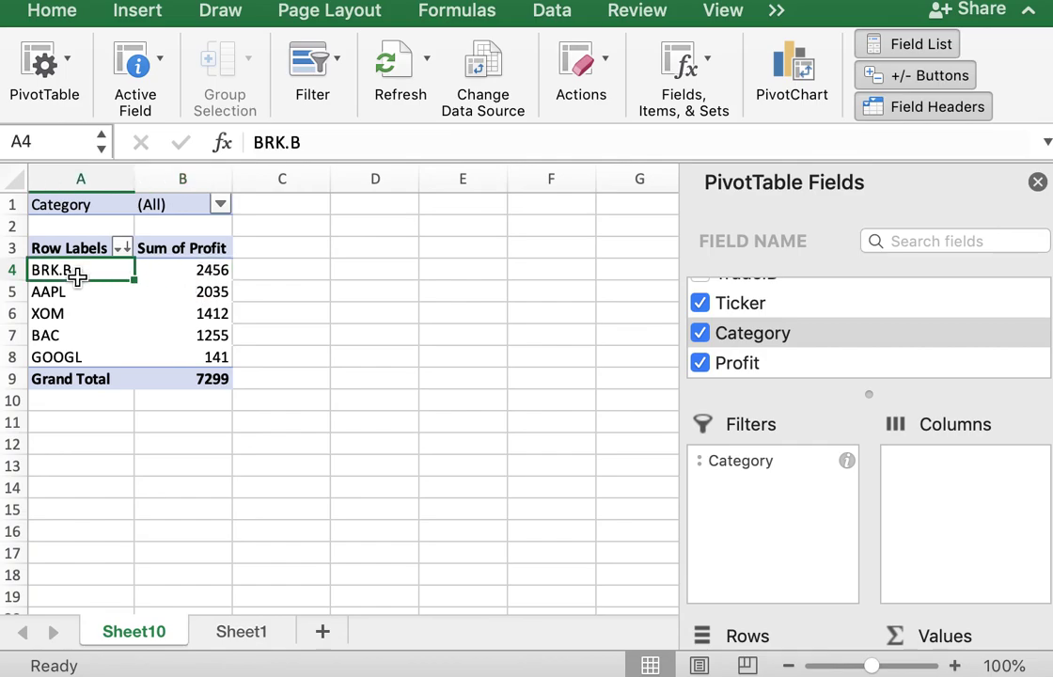